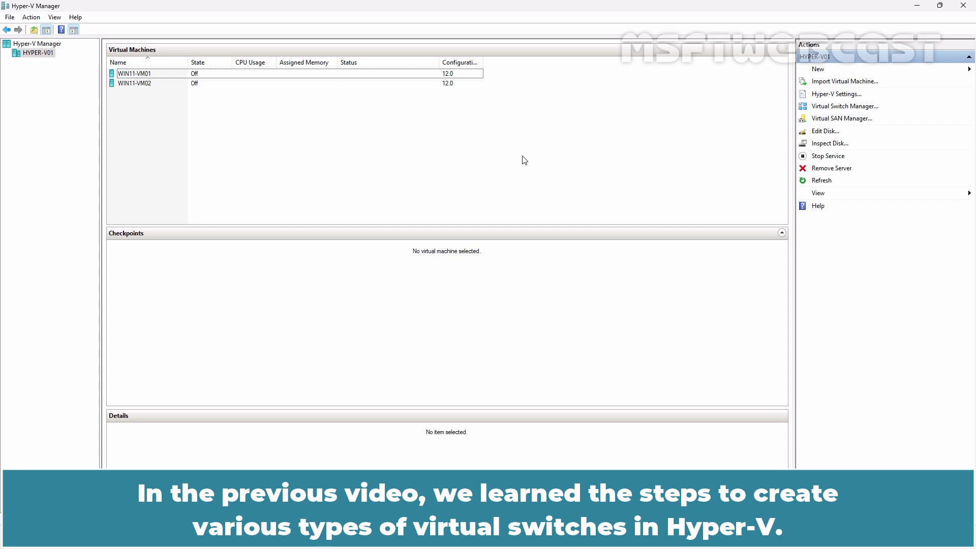
Step: Review the properties of the existing external and private virtual switches in Virtual Switch Manager, then close it
click(836, 106)
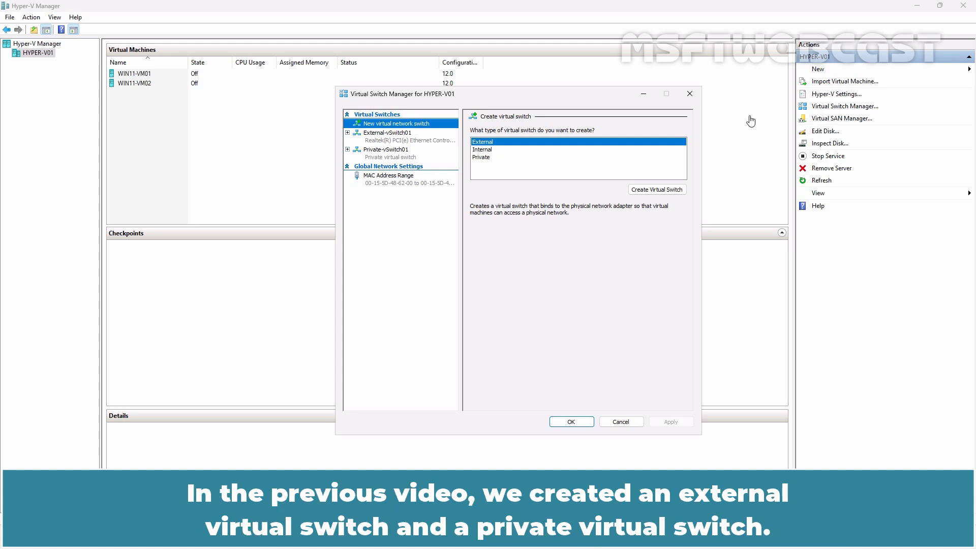
click(396, 139)
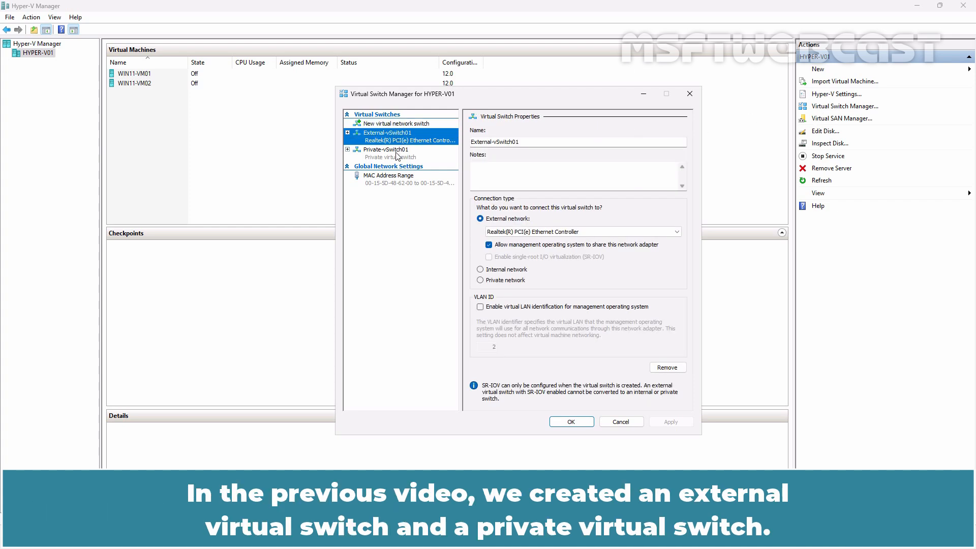
click(396, 155)
click(390, 139)
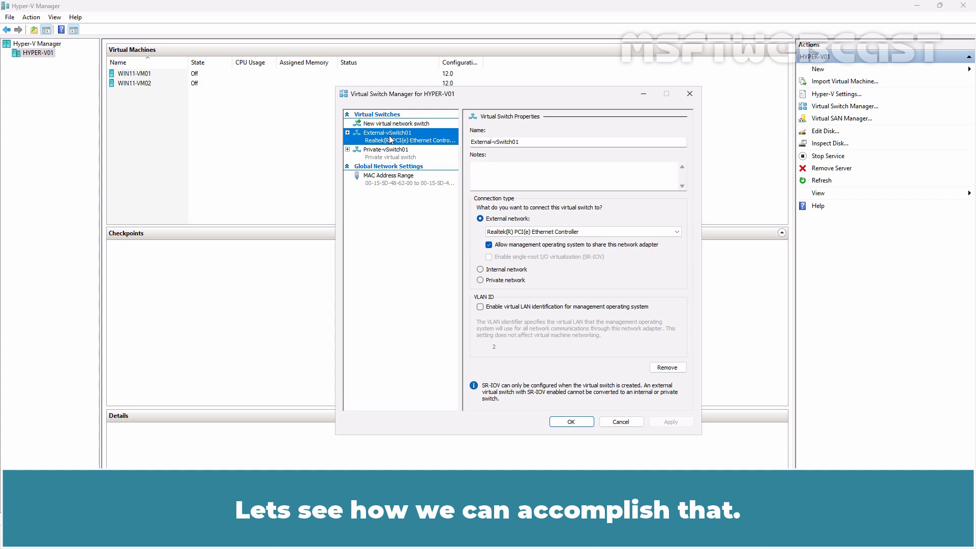
click(573, 424)
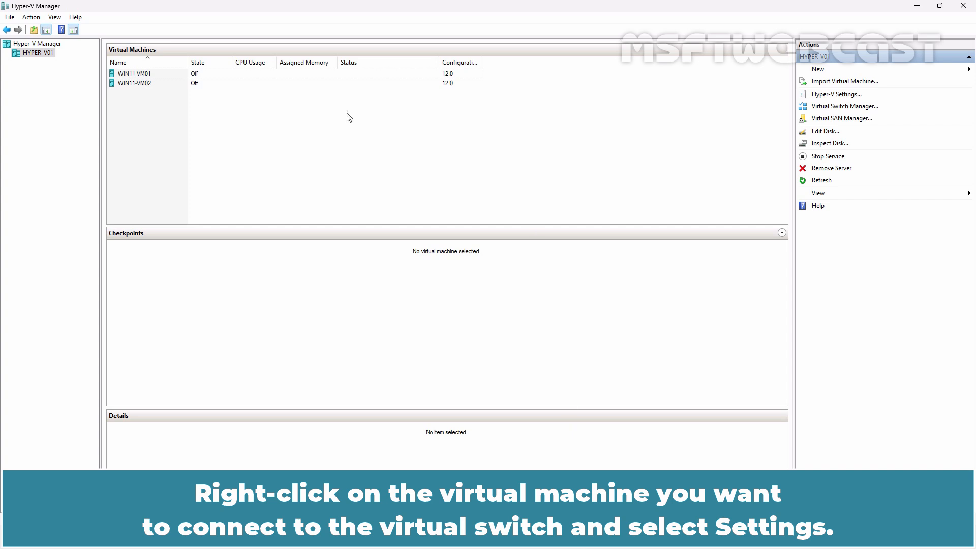
Step: Add a network adapter to the WIN11-VM01 virtual machine, connect it to External-vSwitch01 and save the settings
click(218, 75)
right_click(218, 77)
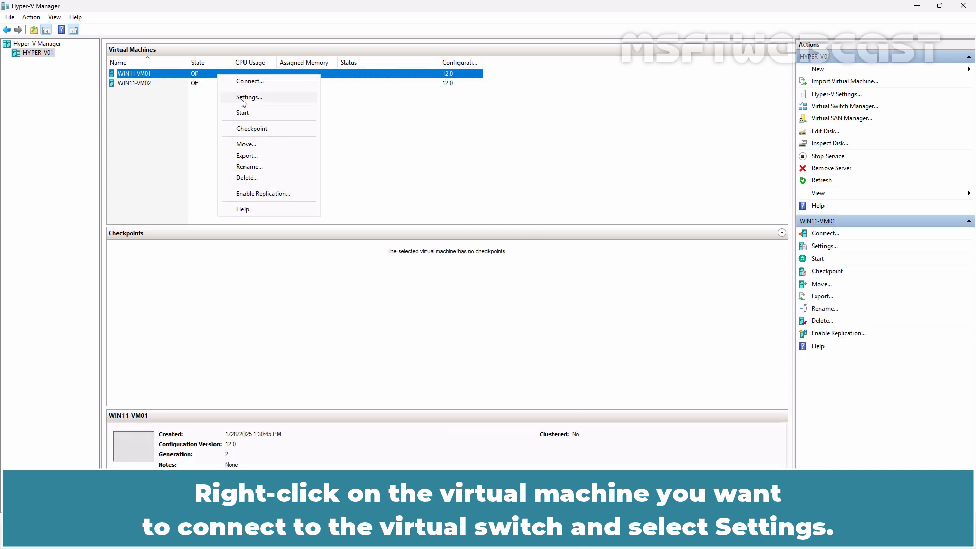
click(240, 97)
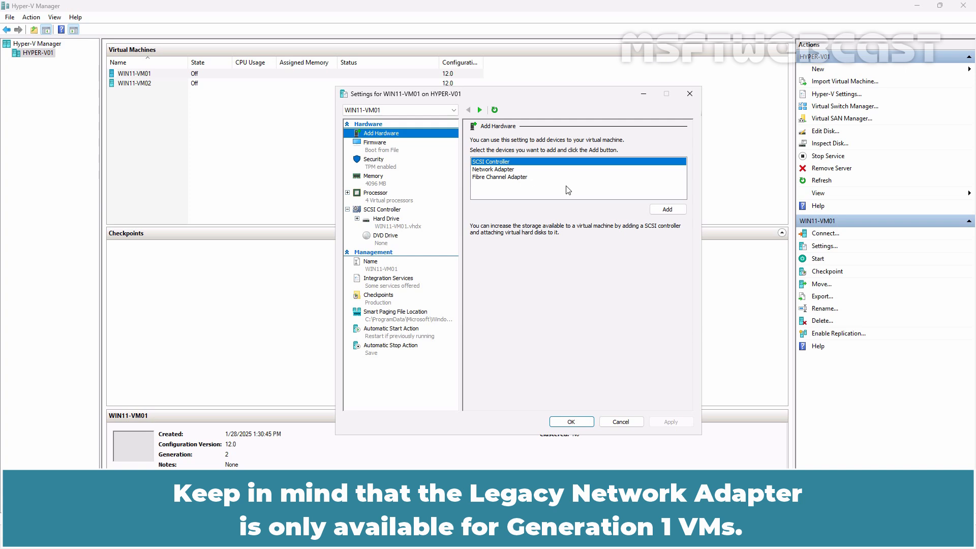
click(496, 170)
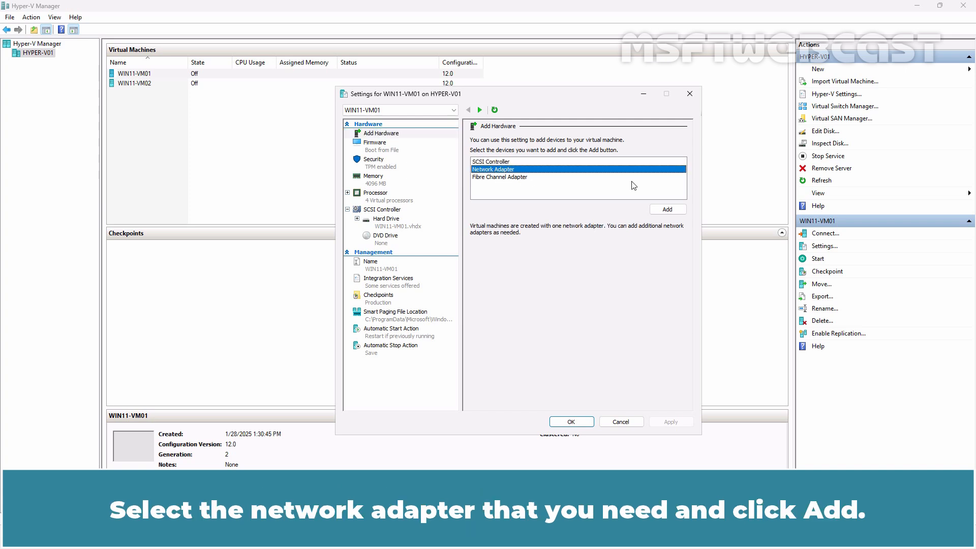
click(667, 211)
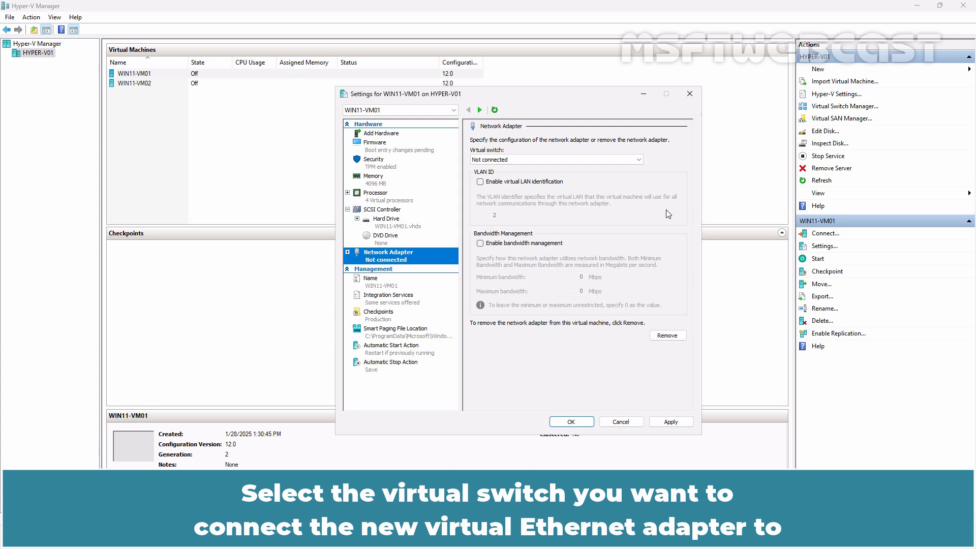
click(638, 160)
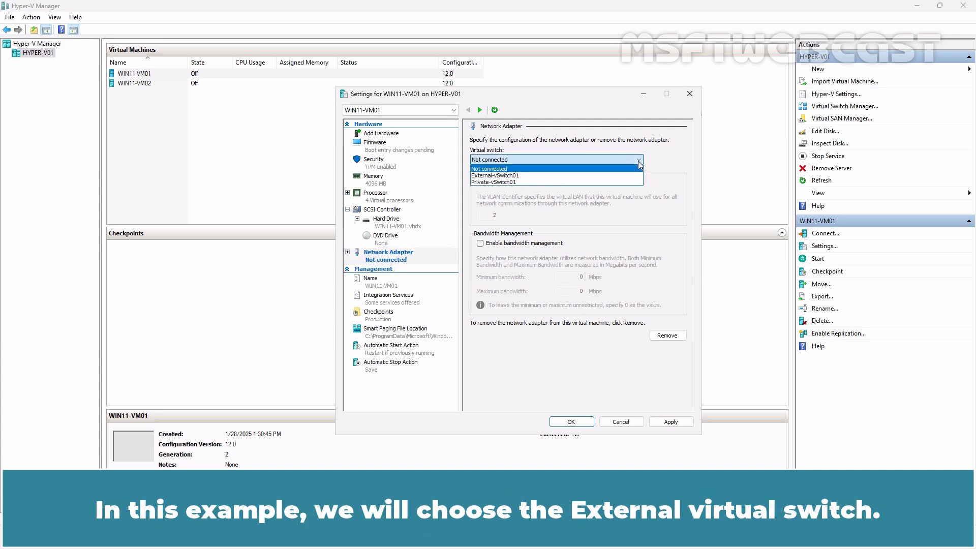
click(626, 176)
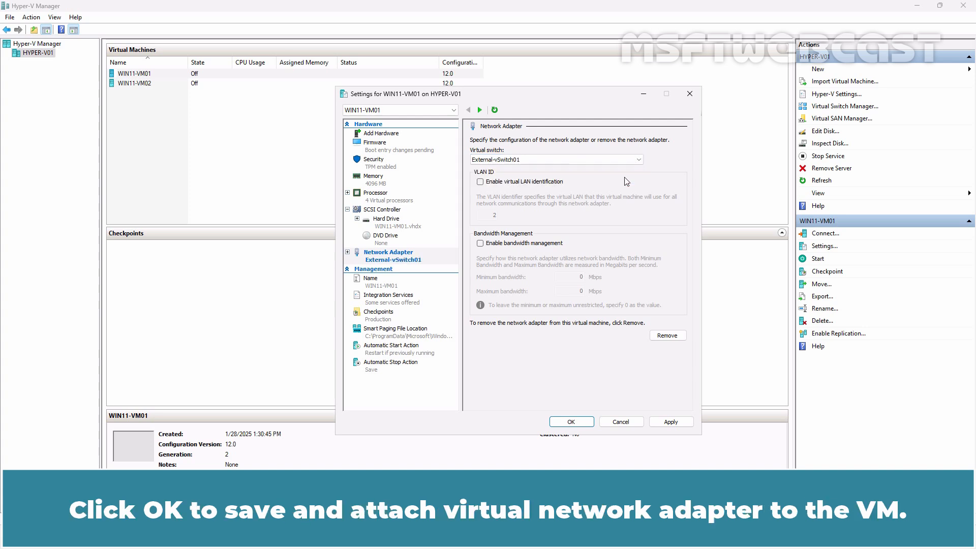
click(566, 423)
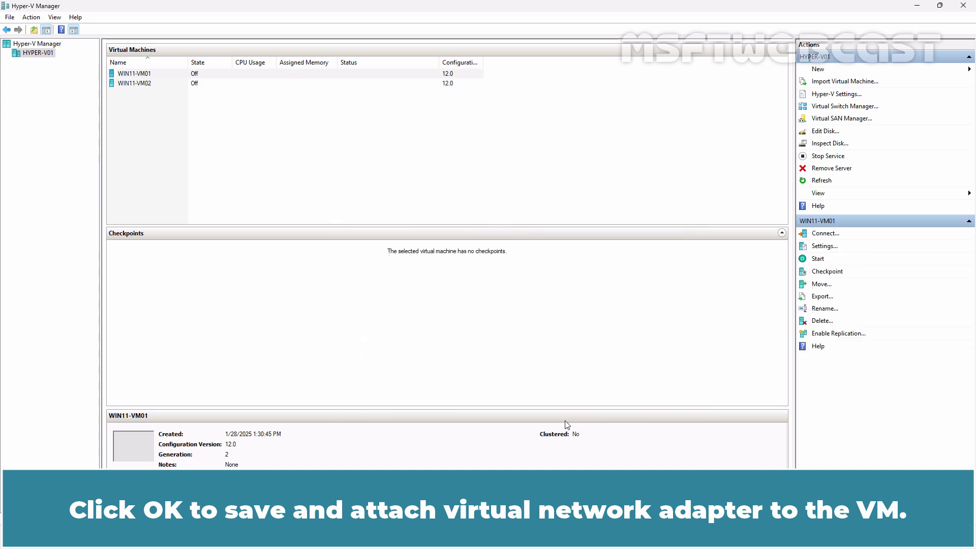
Step: Start the WIN11-VM01 virtual machine and connect to its console
right_click(223, 74)
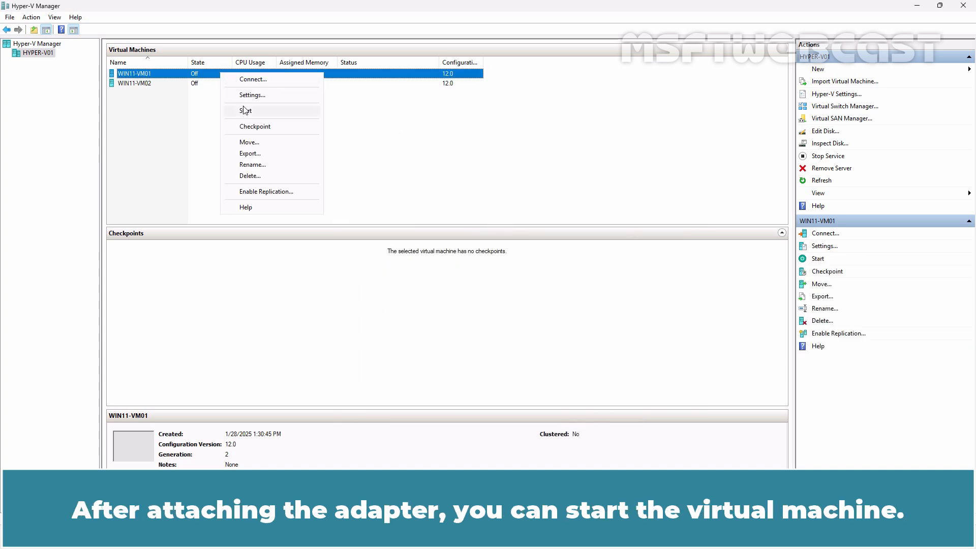
click(246, 111)
right_click(233, 74)
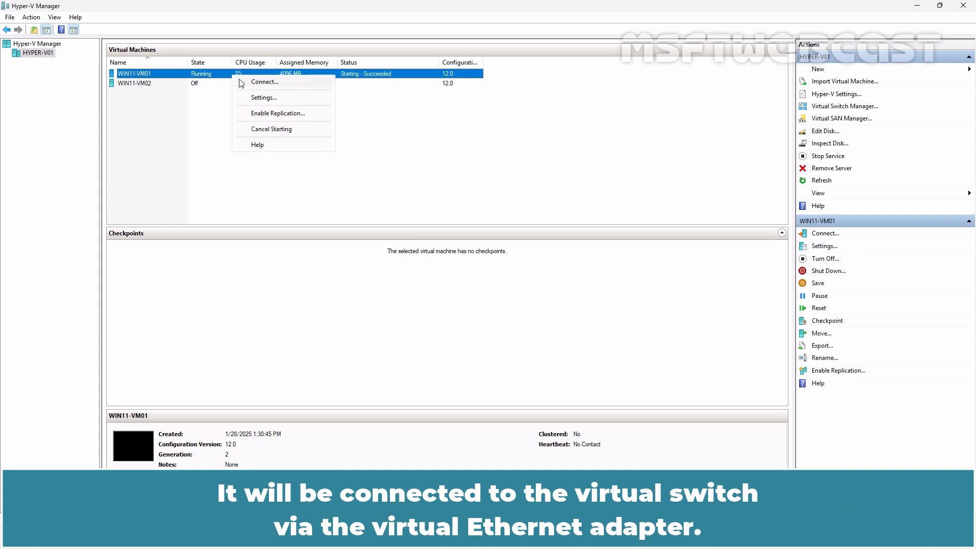
click(246, 82)
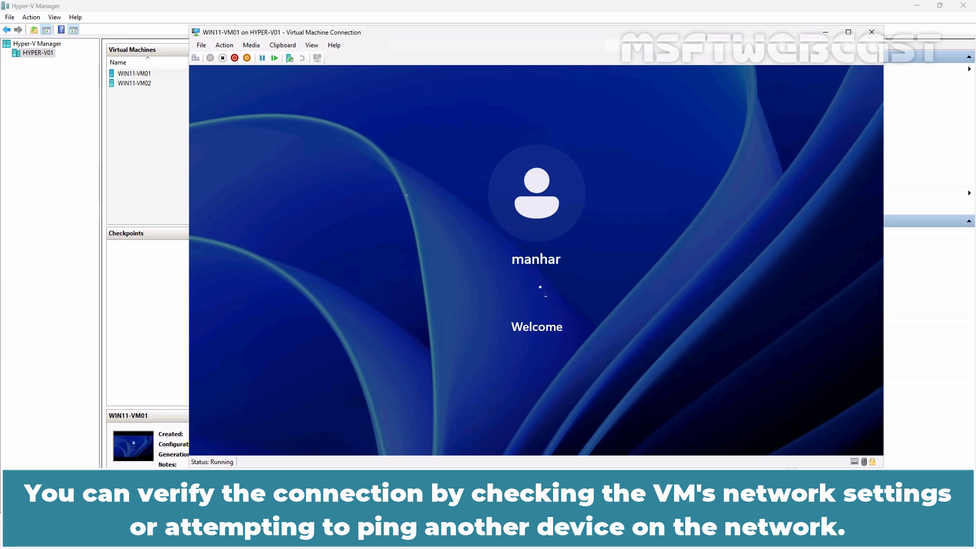
Step: Open Network Connections inside the virtual machine with ncpa.cpl and check the status of the Ethernet 4 adapter
key(super+r)
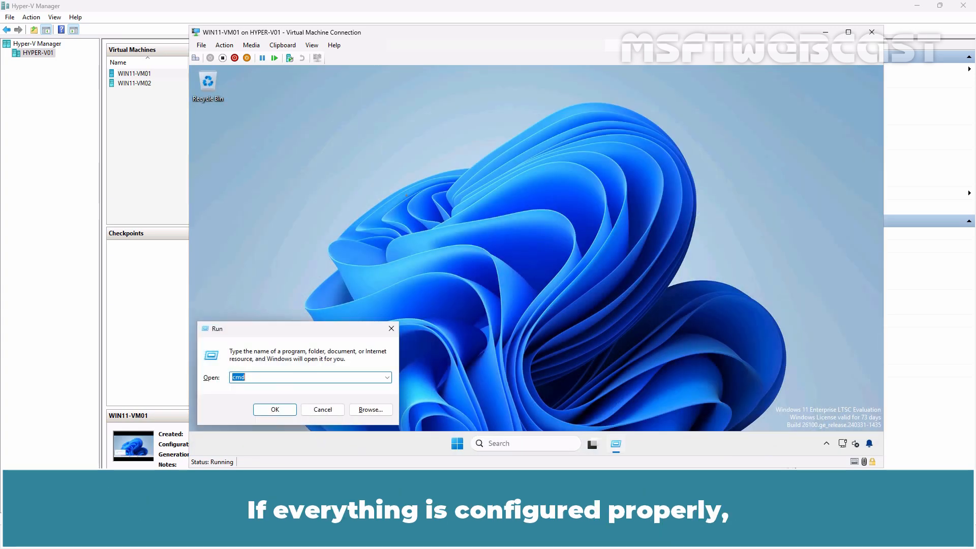
text(ncpa.cpl)
key(Return)
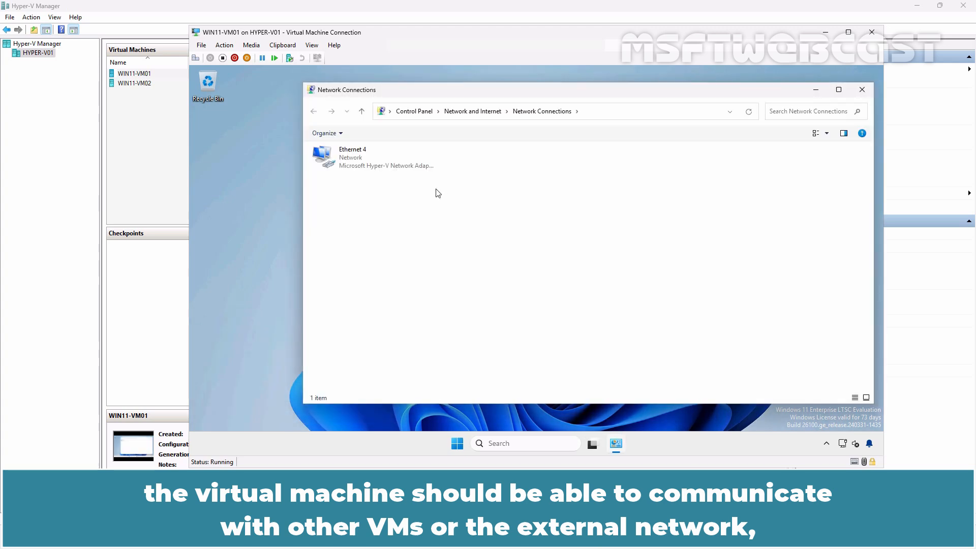
click(364, 154)
right_click(365, 154)
click(387, 176)
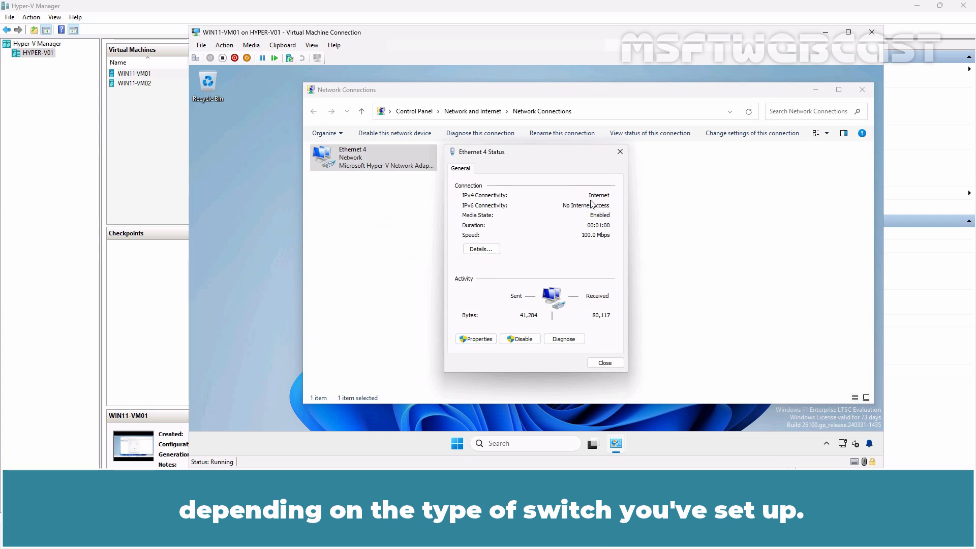
Step: Open a Command Prompt in the virtual machine and test internet connectivity with ping google.com
key(super+r)
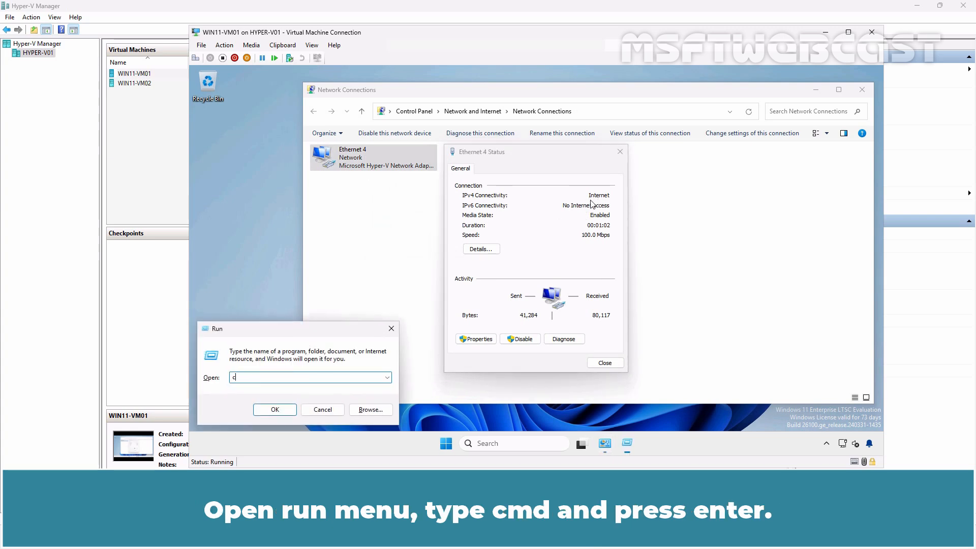
text(cmd)
key(Return)
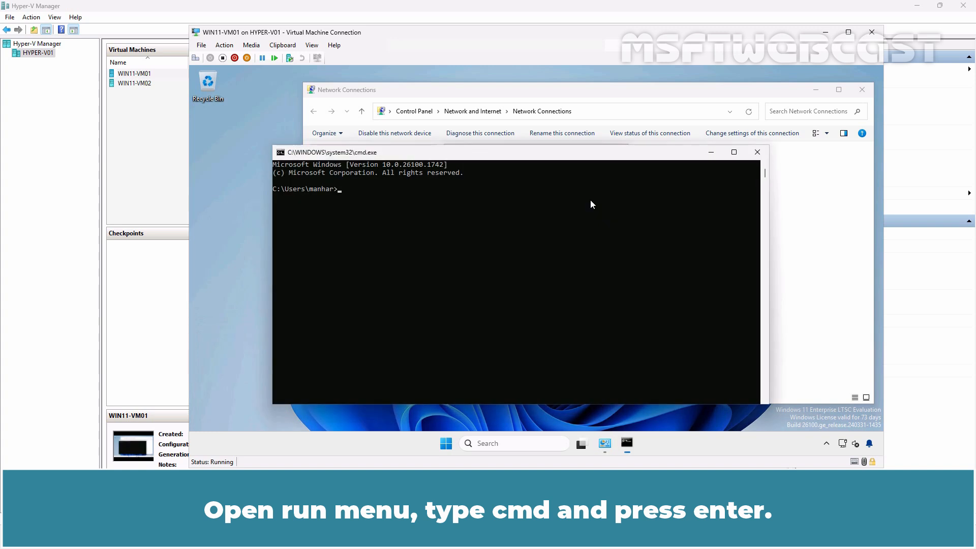
text(ping )
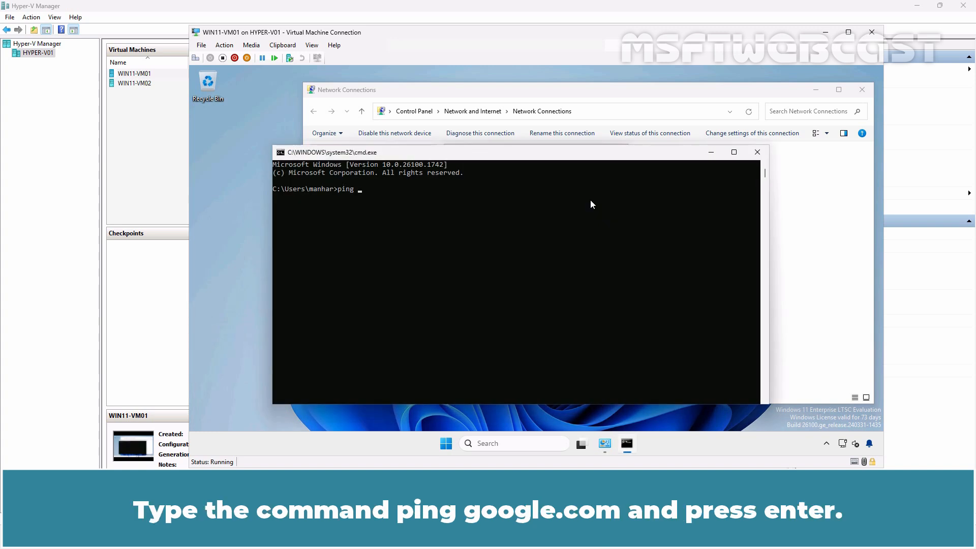
text(google.com)
key(Return)
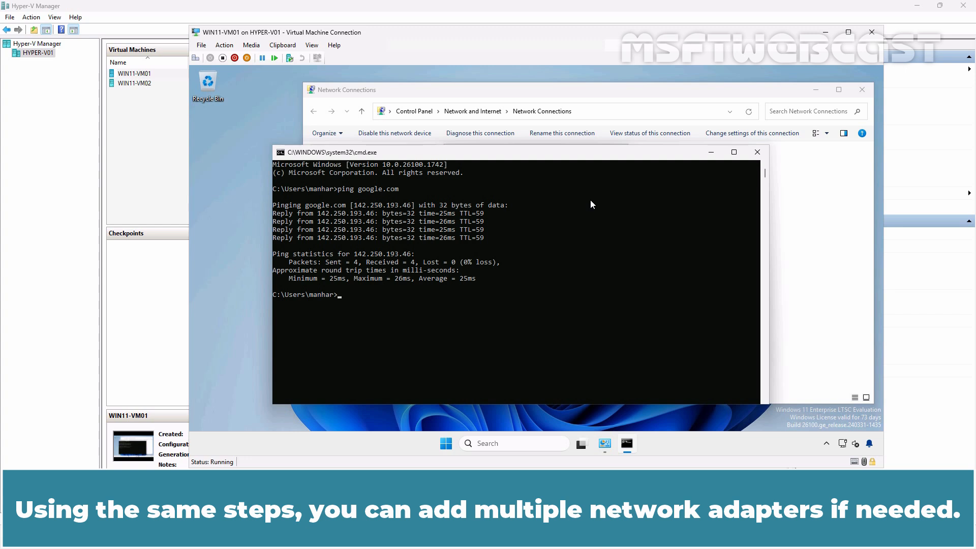
Step: Add a second network adapter to WIN11-VM01 on Private-vSwitch01 with bandwidth management off, and bring the guest's Network Connections window to the front
click(202, 46)
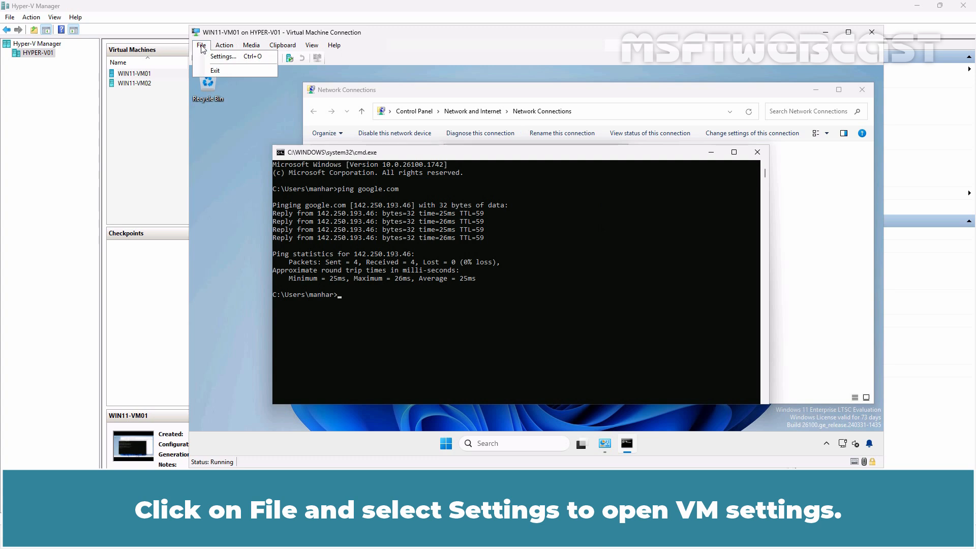
click(216, 57)
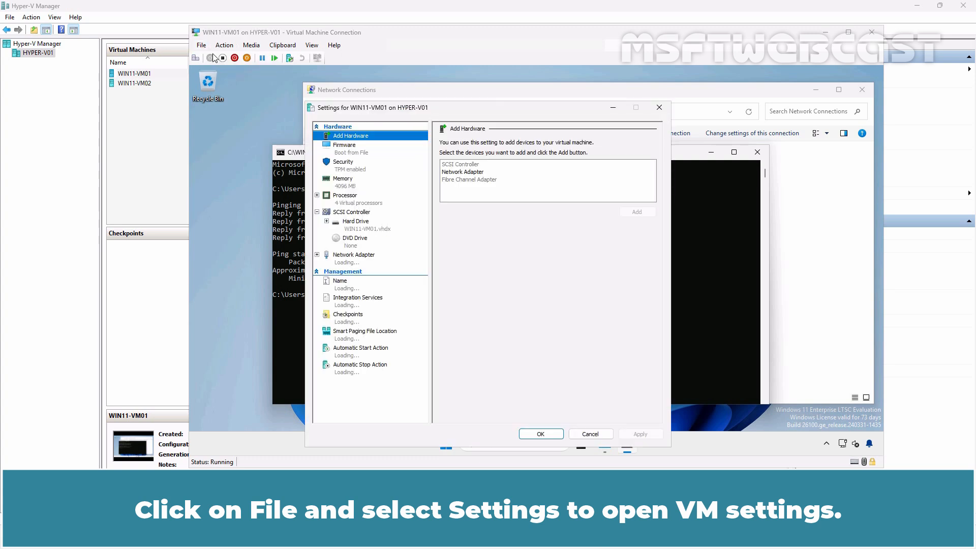
click(480, 174)
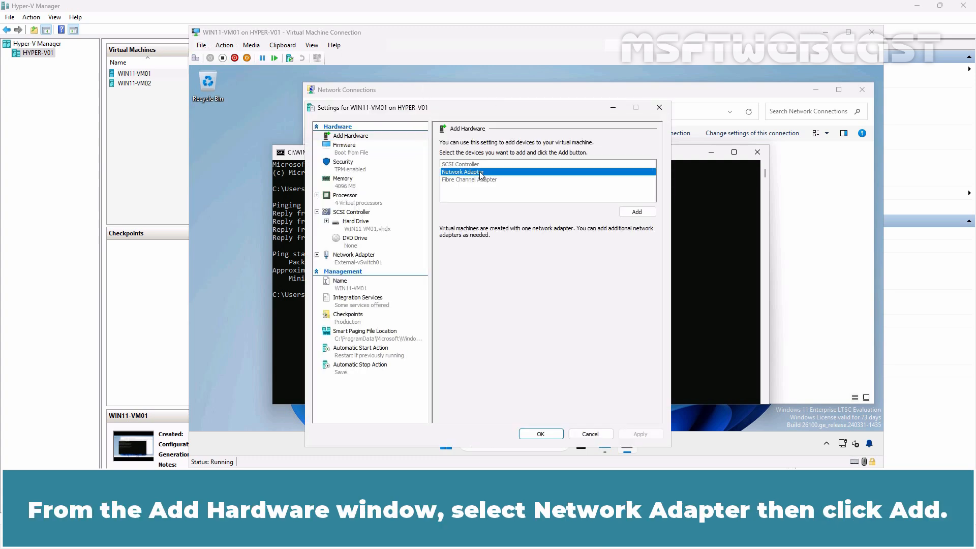
click(636, 212)
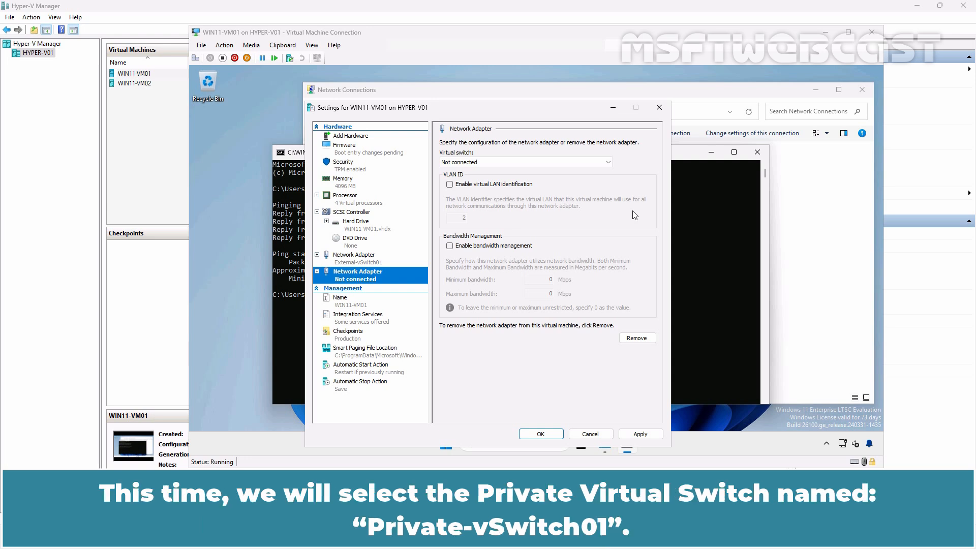
click(587, 163)
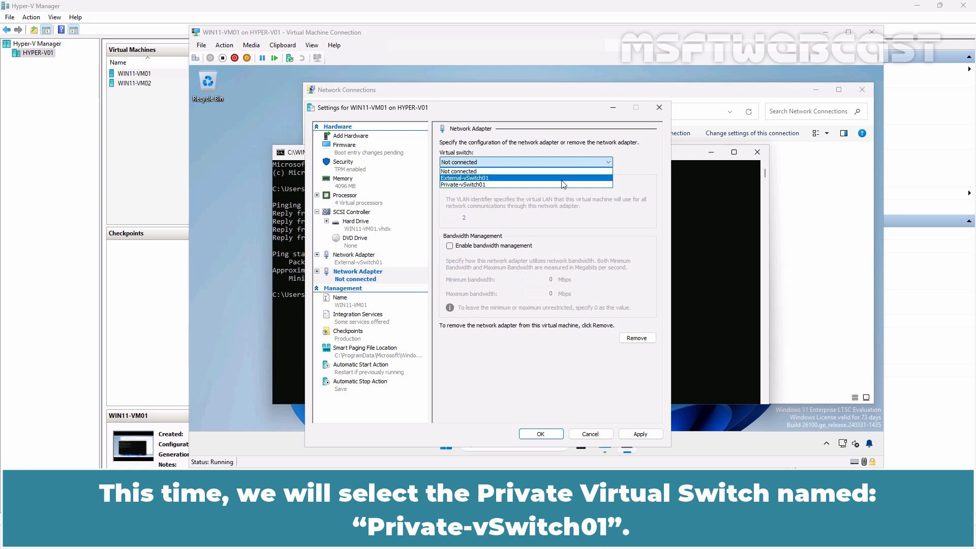
click(545, 185)
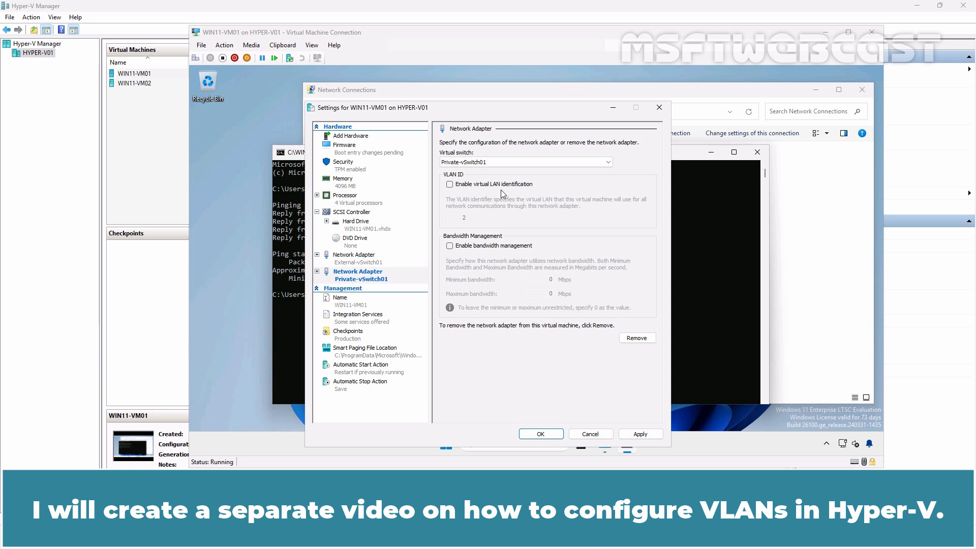
click(509, 246)
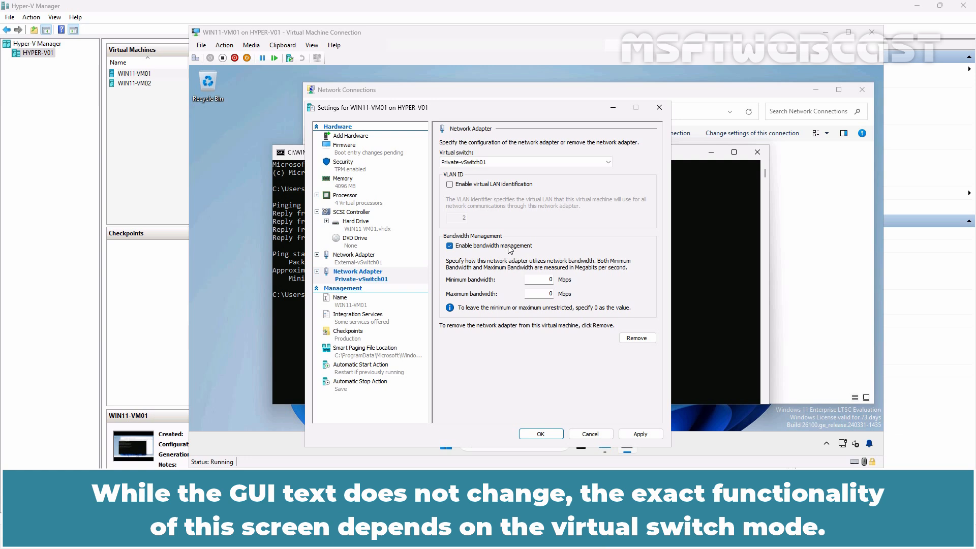
click(509, 247)
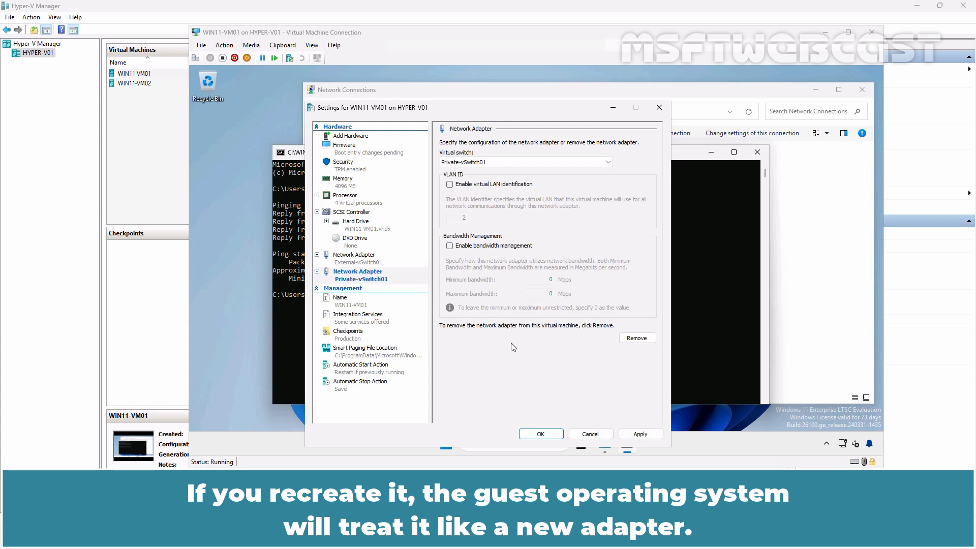
click(540, 433)
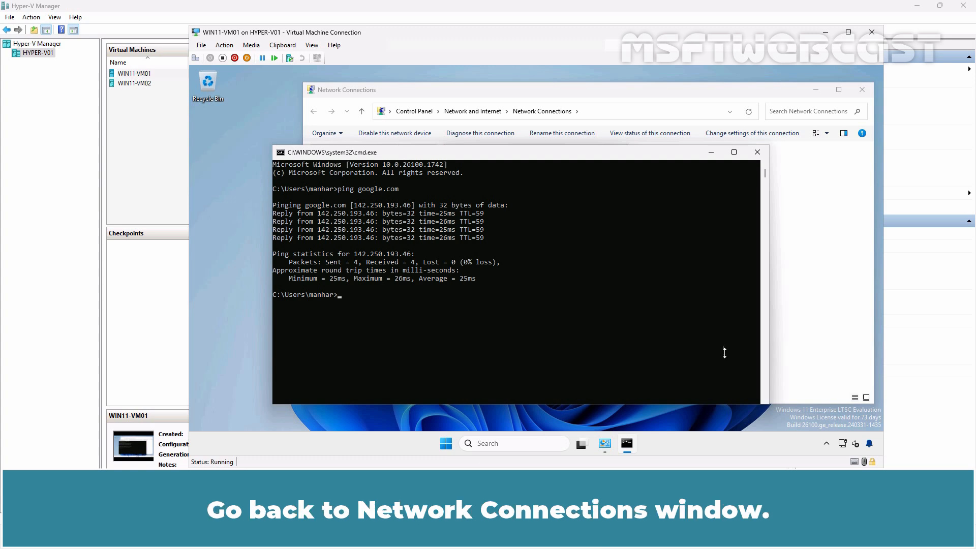
click(807, 332)
click(808, 332)
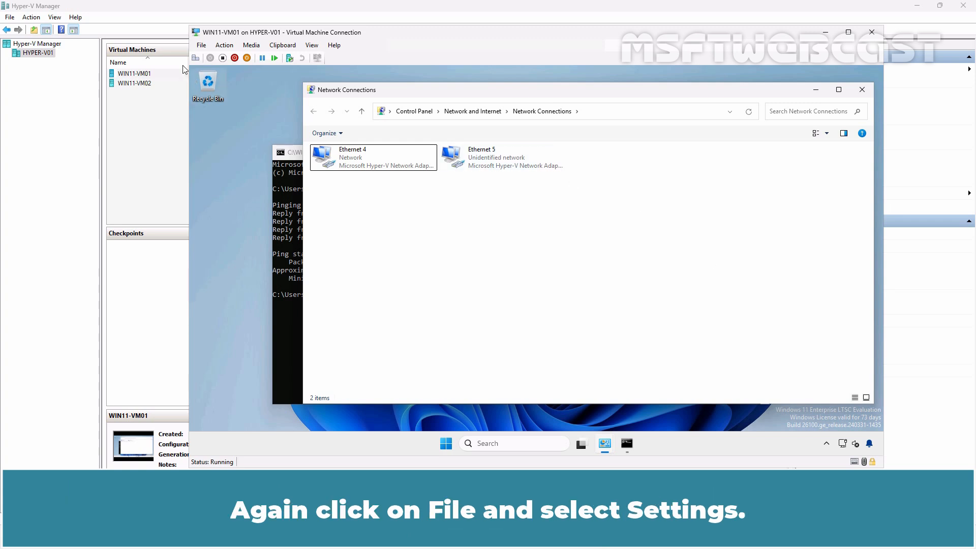
Step: Remove the network adapter connected to Private-vSwitch01 from WIN11-VM01, accept the connectivity disruption and close the settings
click(201, 46)
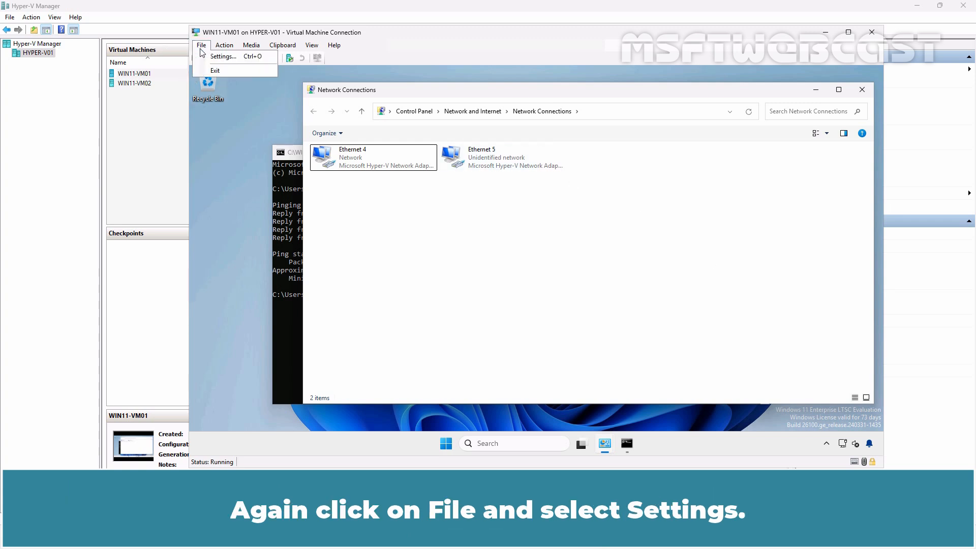
click(247, 57)
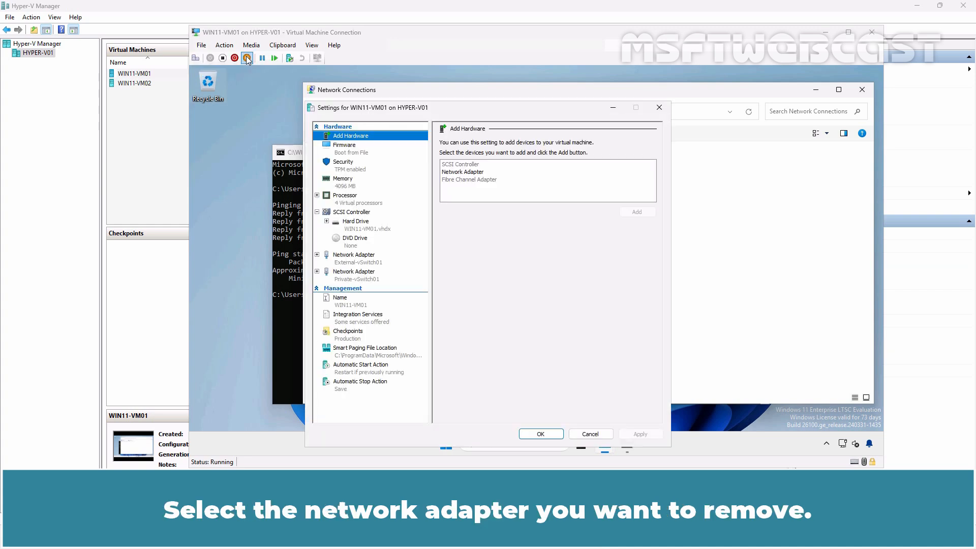
click(361, 280)
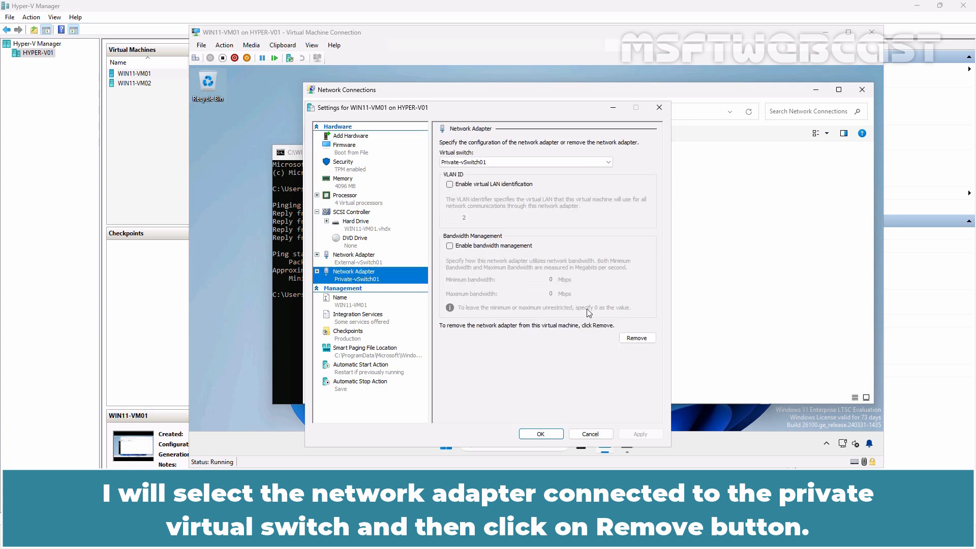
click(636, 339)
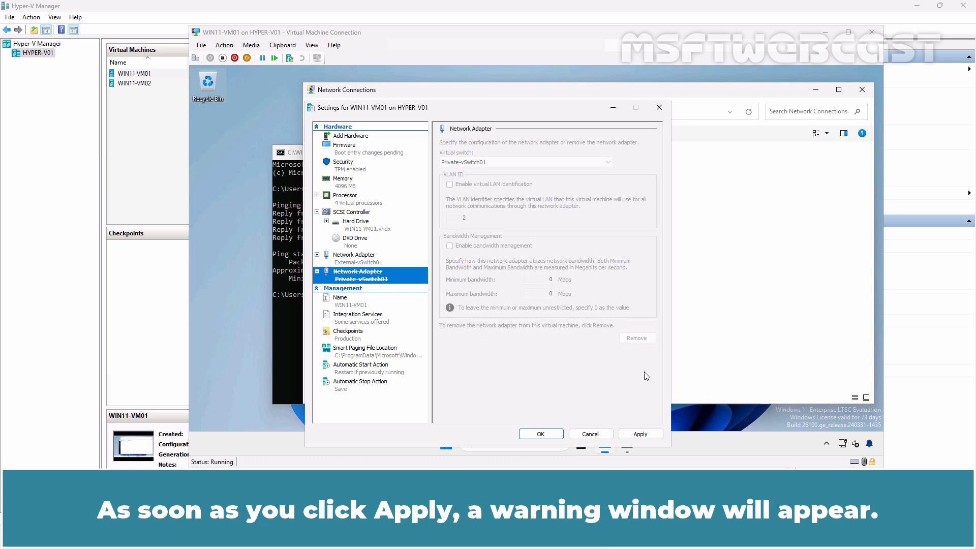
click(639, 435)
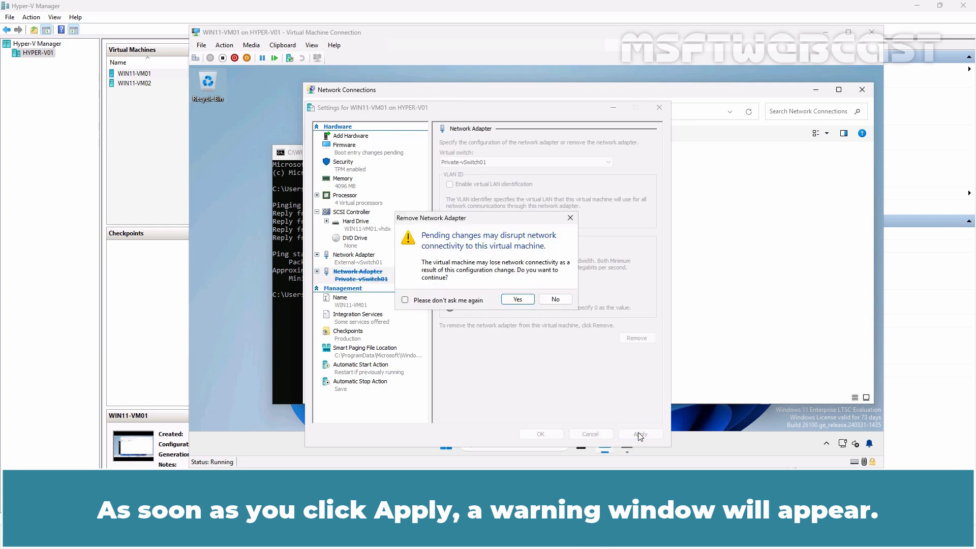
click(518, 299)
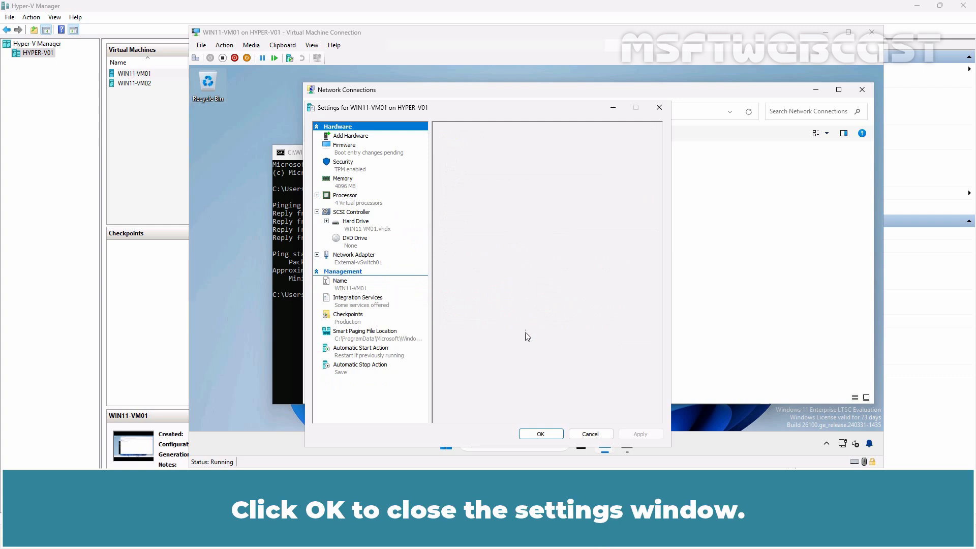
click(541, 435)
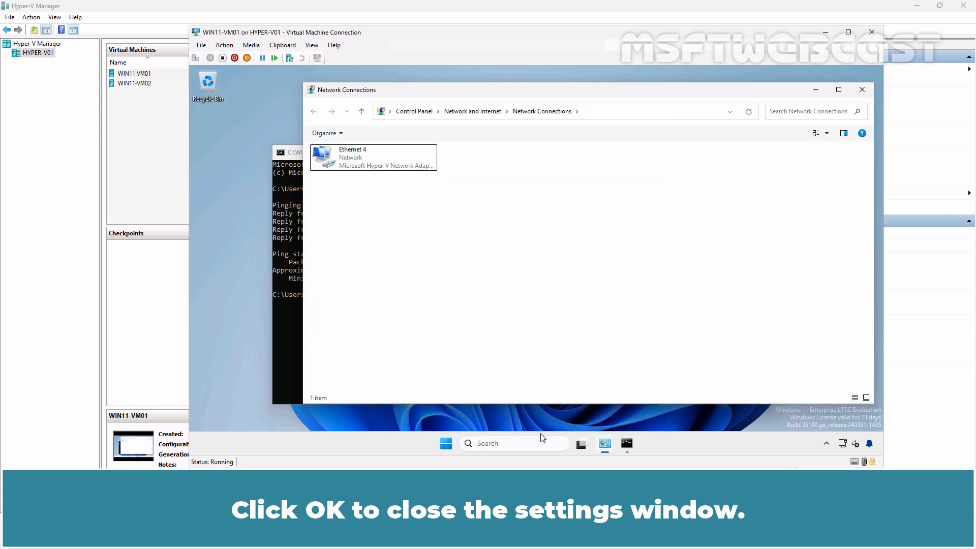